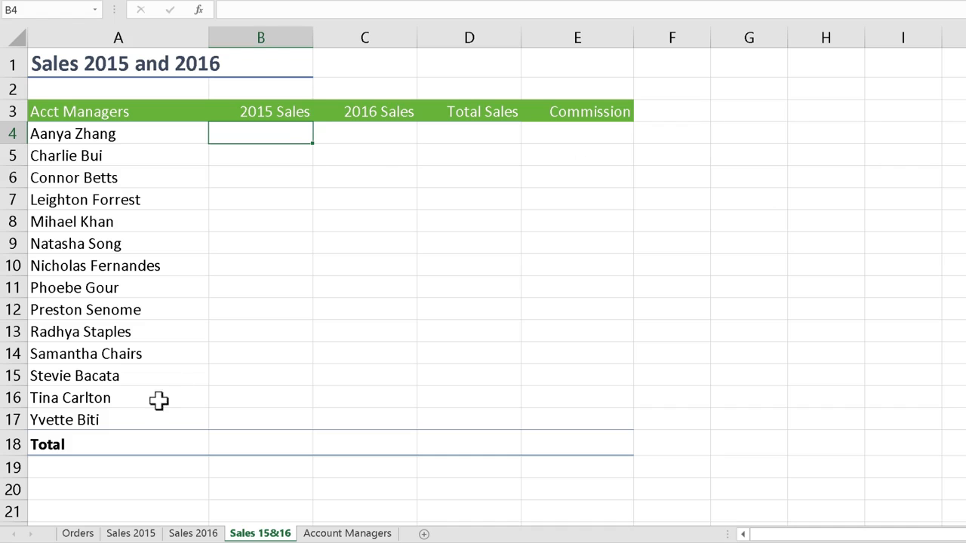
# Try to copy the first manager's 2015 total from the Sales 2015 sheet and paste it into B4 of Sales 15&16.
pyautogui.click(151, 537)
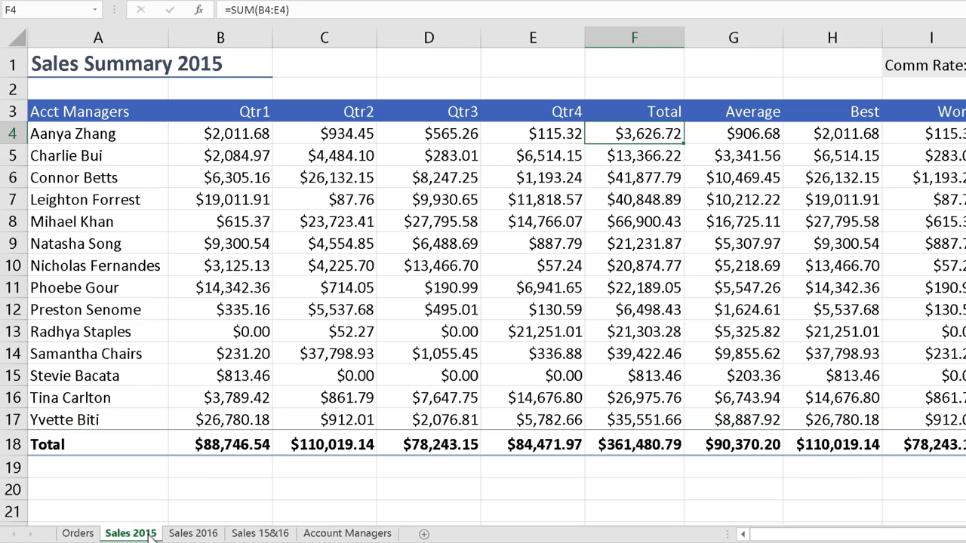
pyautogui.rightClick(650, 134)
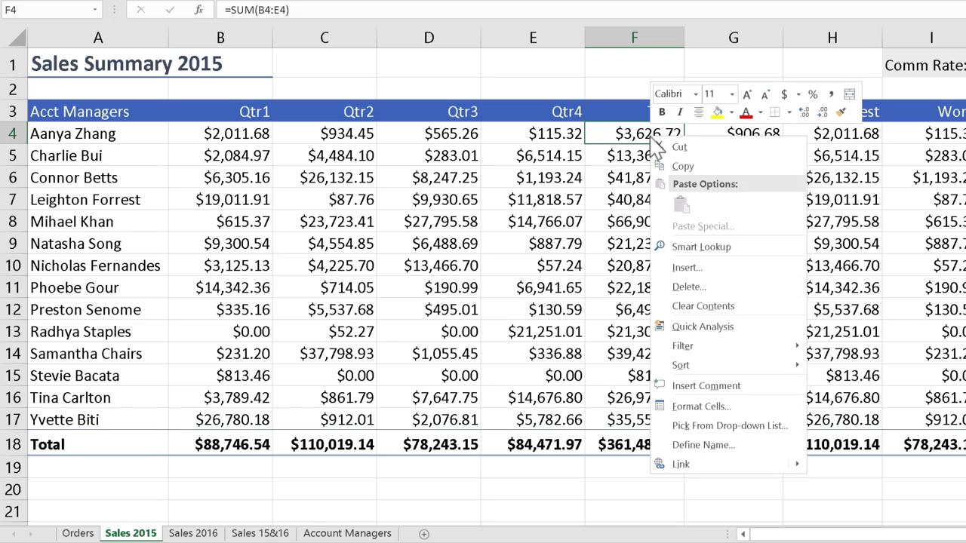
pyautogui.click(691, 166)
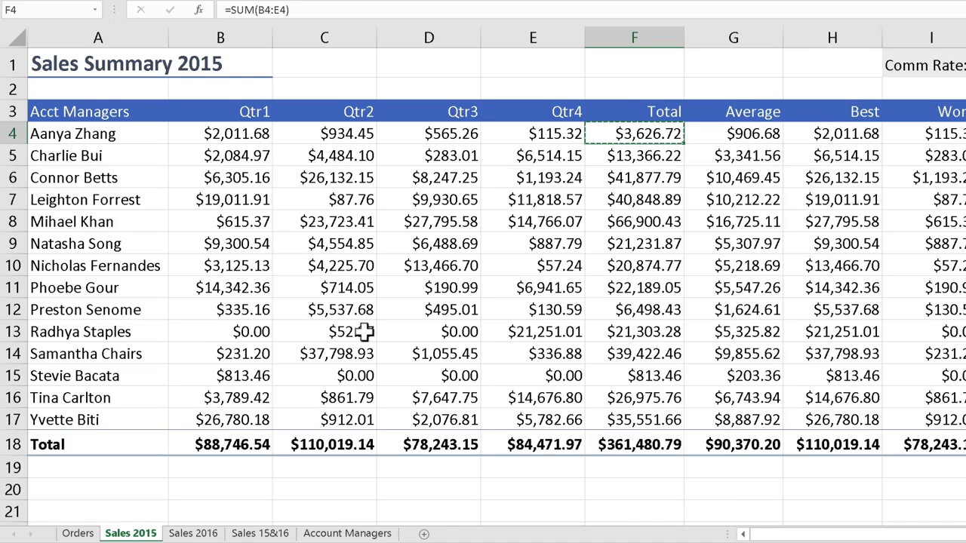
pyautogui.click(264, 533)
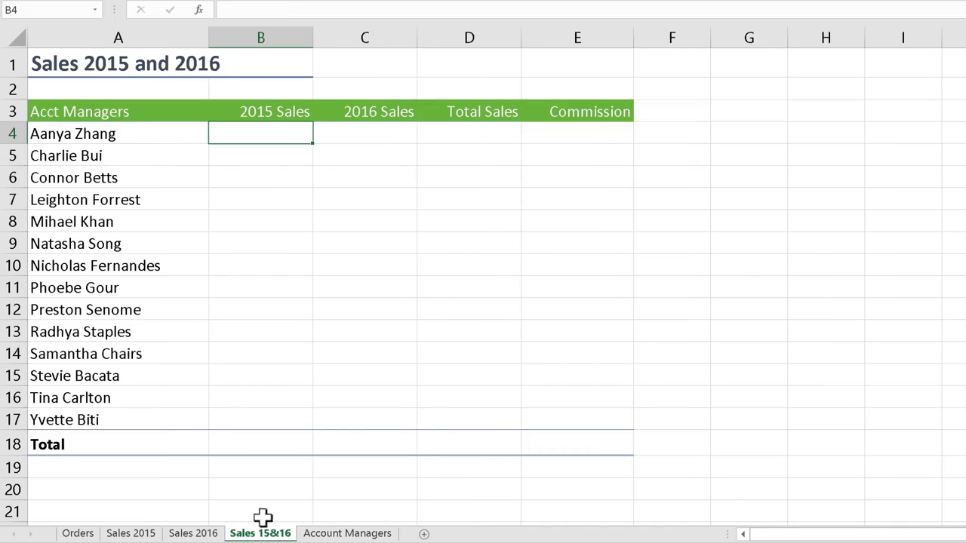
pyautogui.rightClick(279, 137)
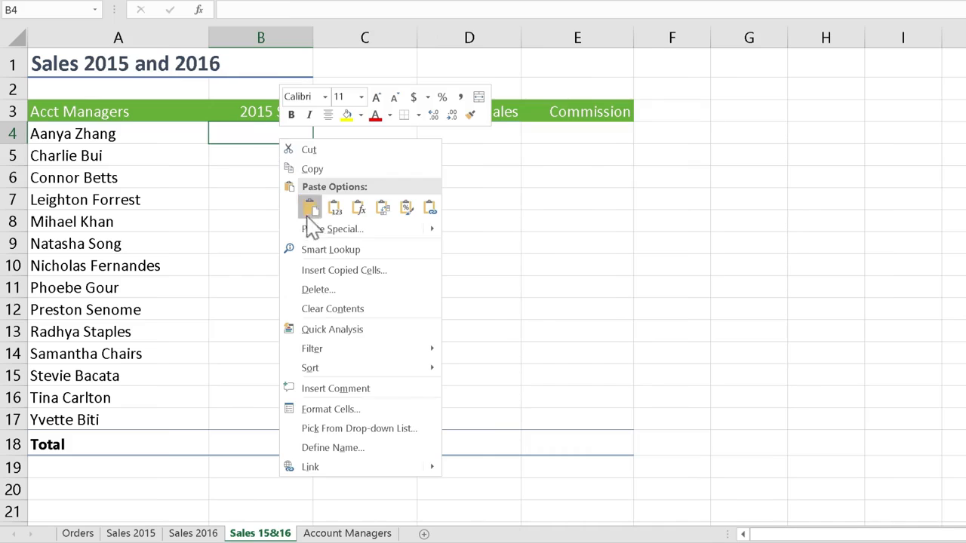
pyautogui.click(281, 206)
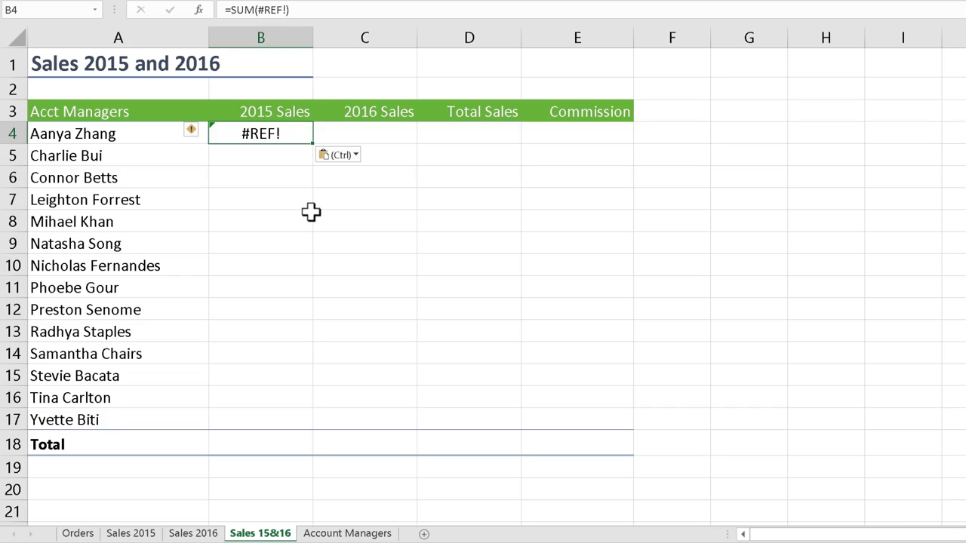
# Compare the original SUM formula in F4 of Sales 2015 with the pasted cell on Sales 15&16.
pyautogui.click(144, 533)
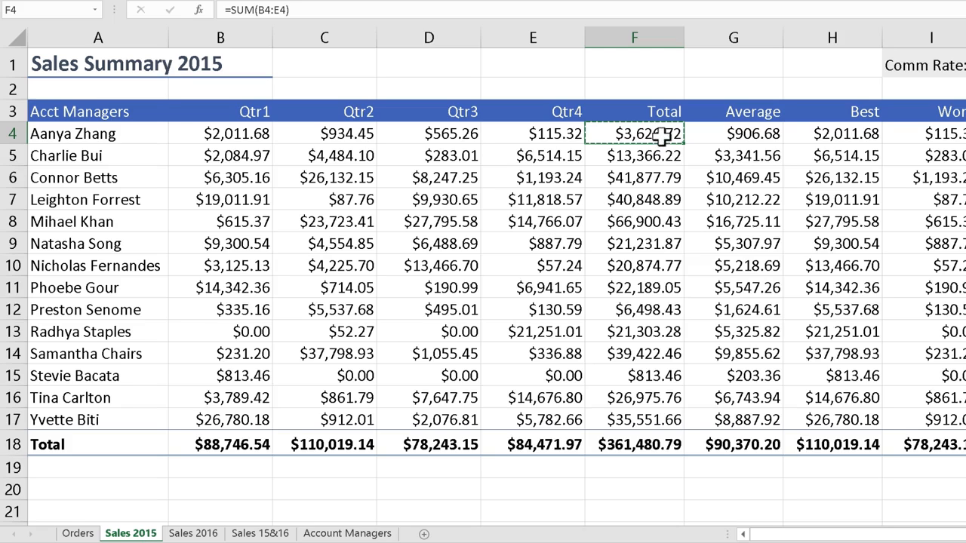
pyautogui.doubleClick(657, 134)
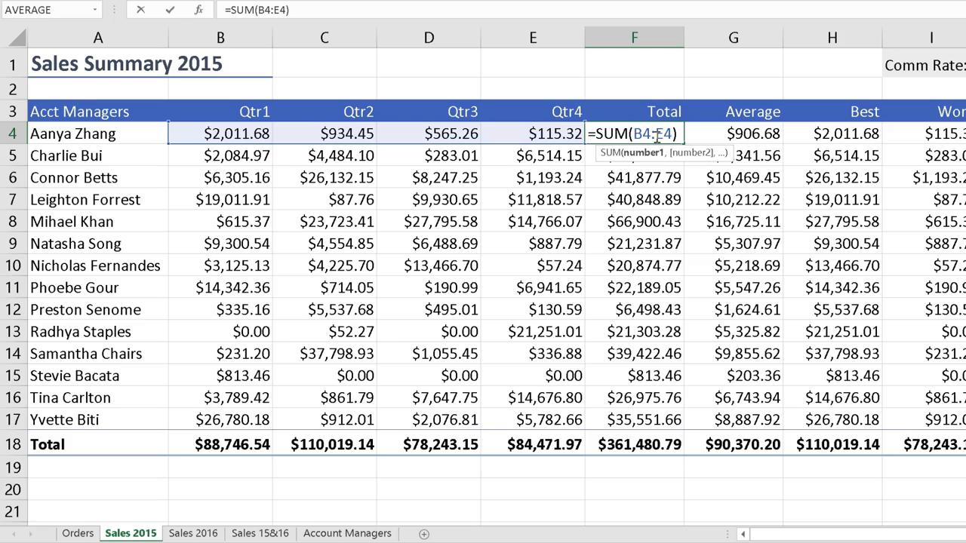
pyautogui.press('Escape')
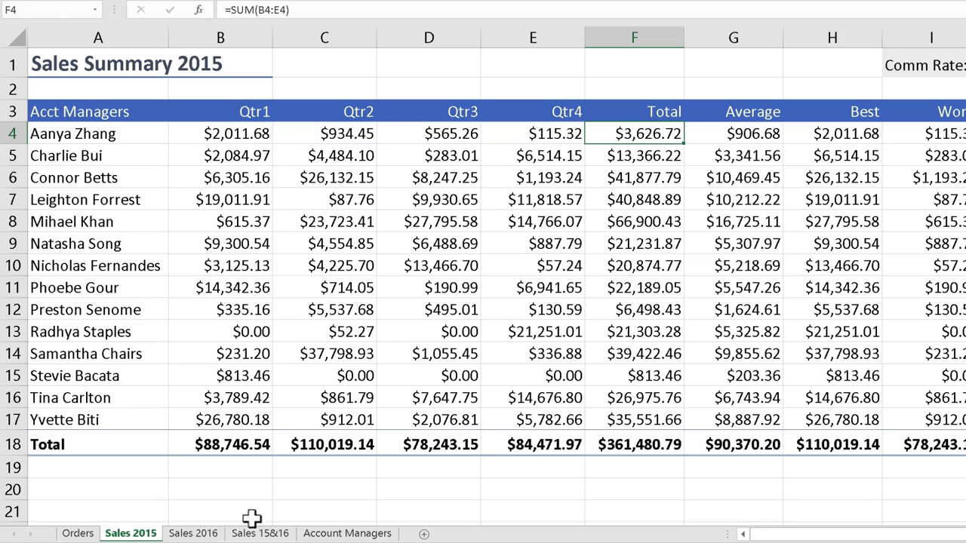
pyautogui.click(261, 533)
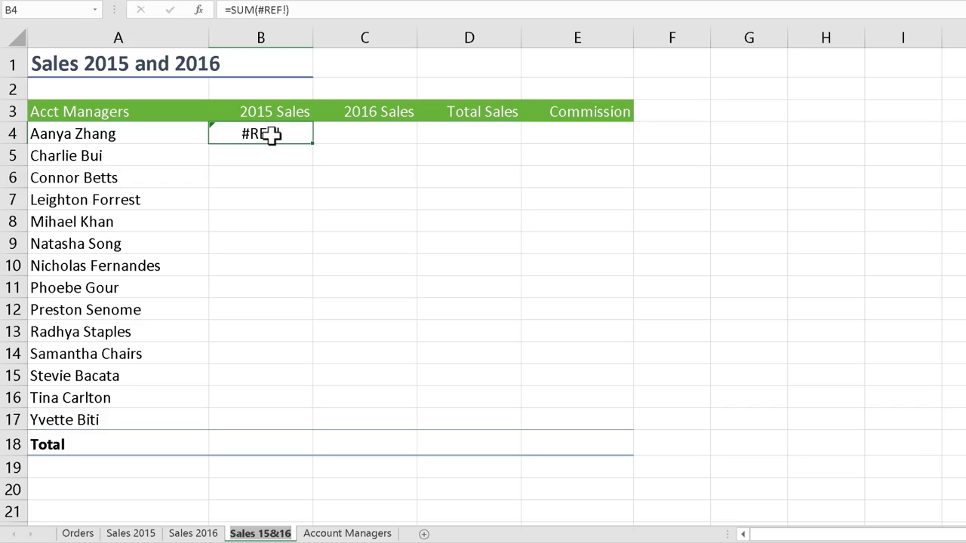
pyautogui.click(143, 533)
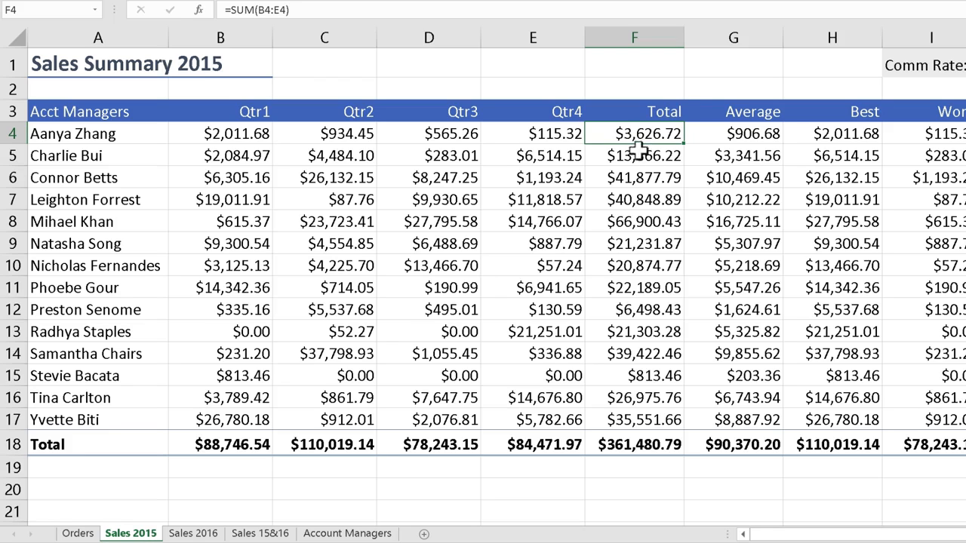
pyautogui.click(249, 533)
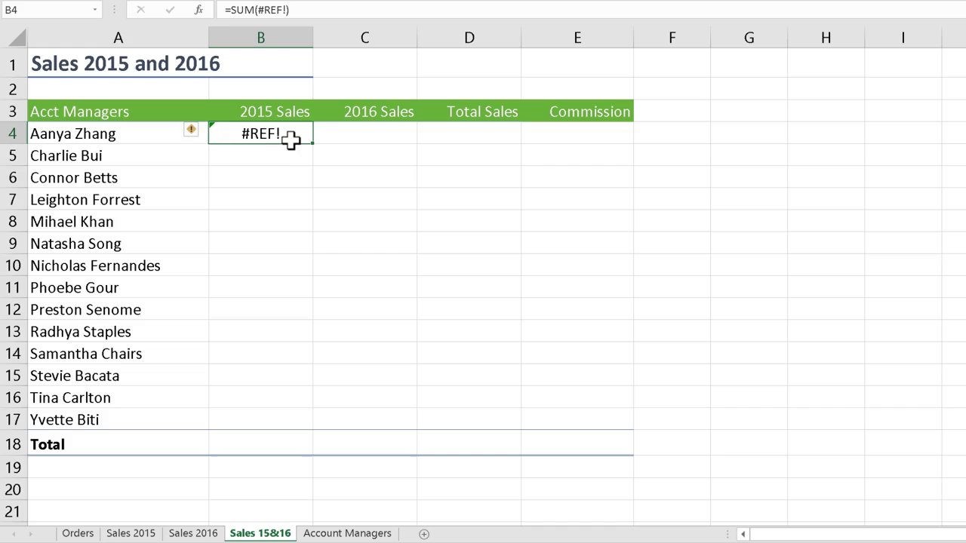
# Clear the pasted #REF! error from cell B4.
pyautogui.press('BackSpace')
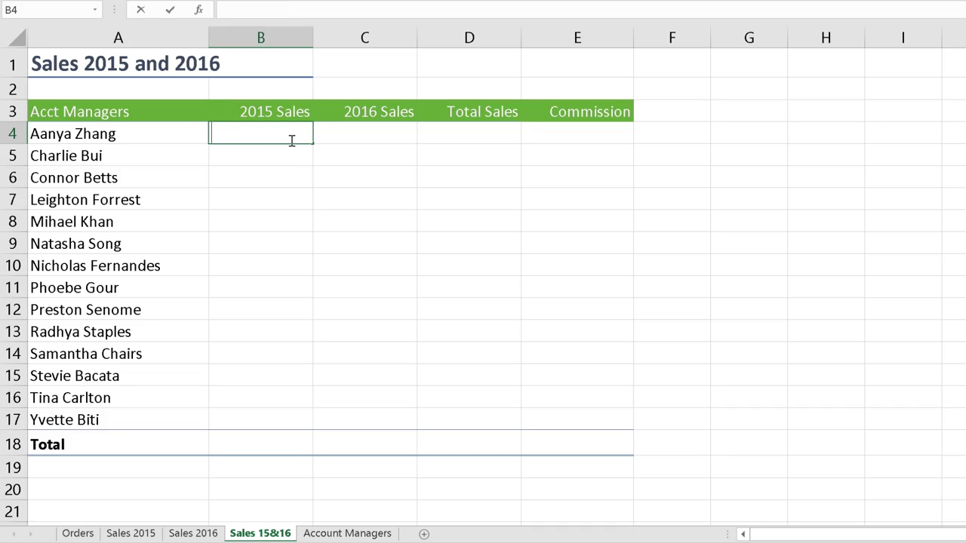
pyautogui.press('Escape')
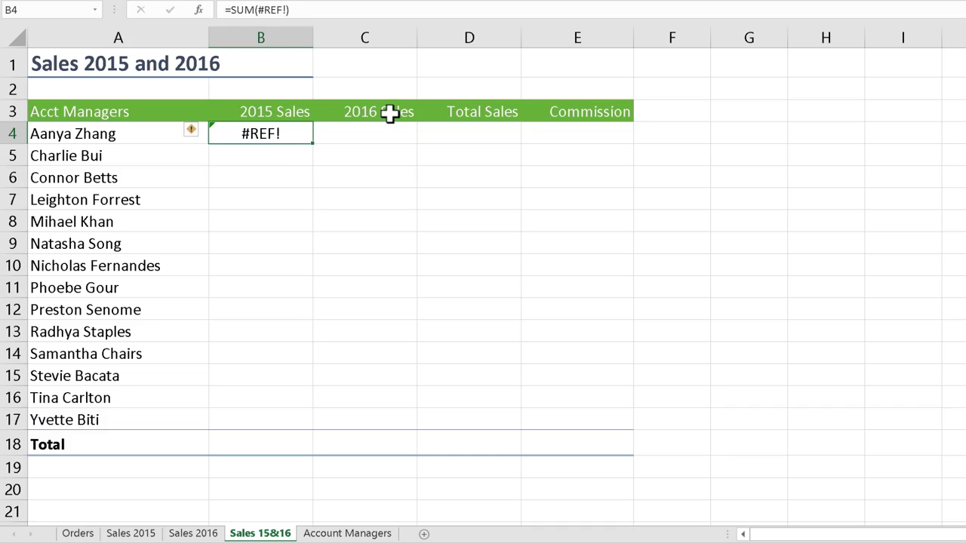
pyautogui.press('Delete')
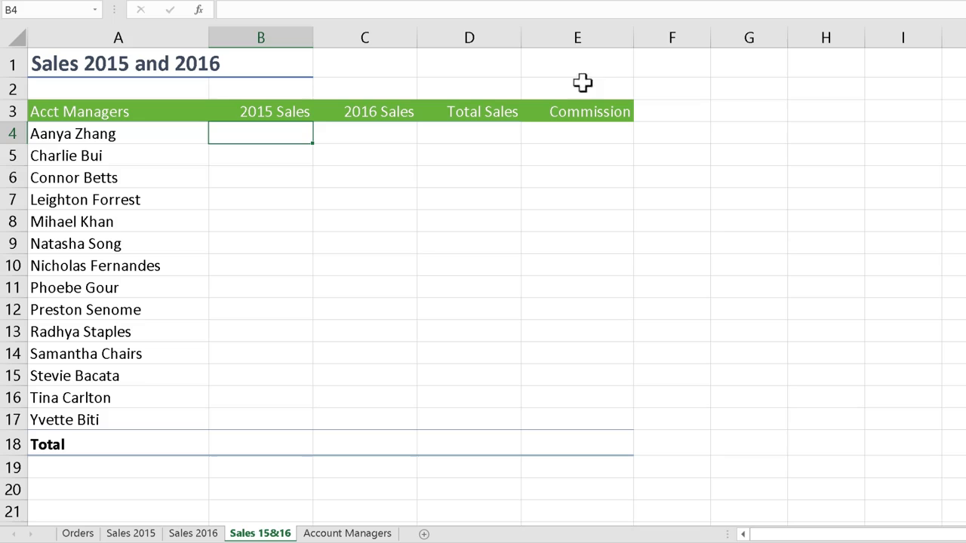
# Enter 200 in cell E1 as a test value.
pyautogui.click(583, 58)
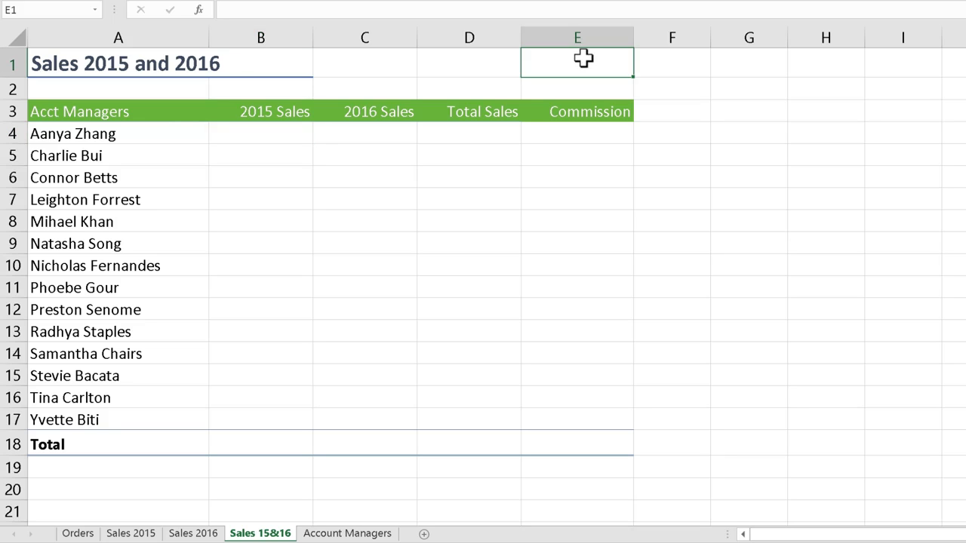
pyautogui.write('200')
pyautogui.press('Return')
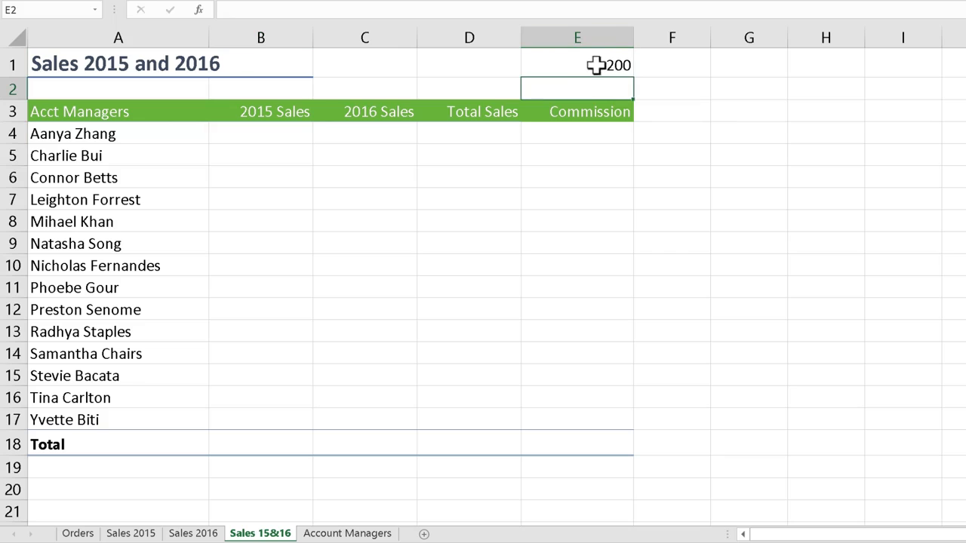
# Enter a formula in B4 that references cell E1.
pyautogui.click(270, 132)
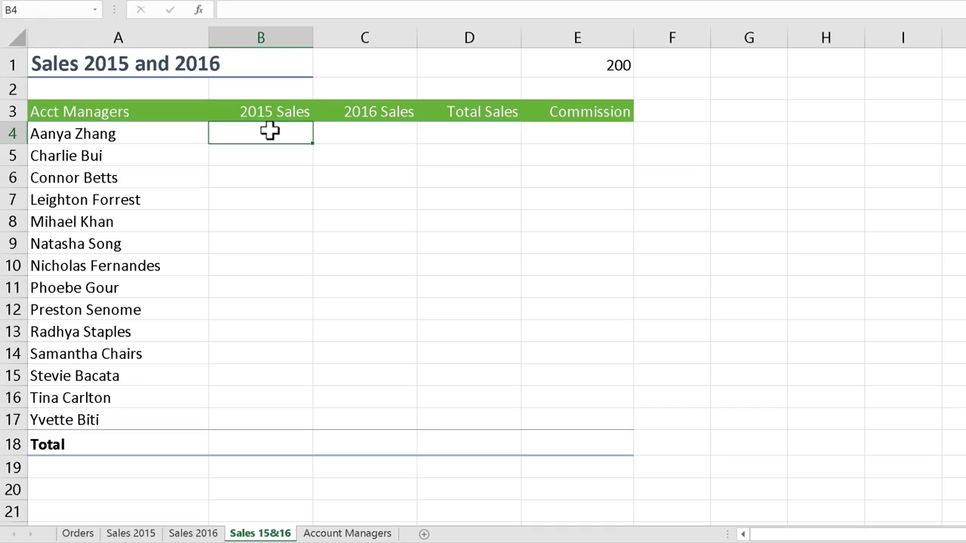
pyautogui.write('=')
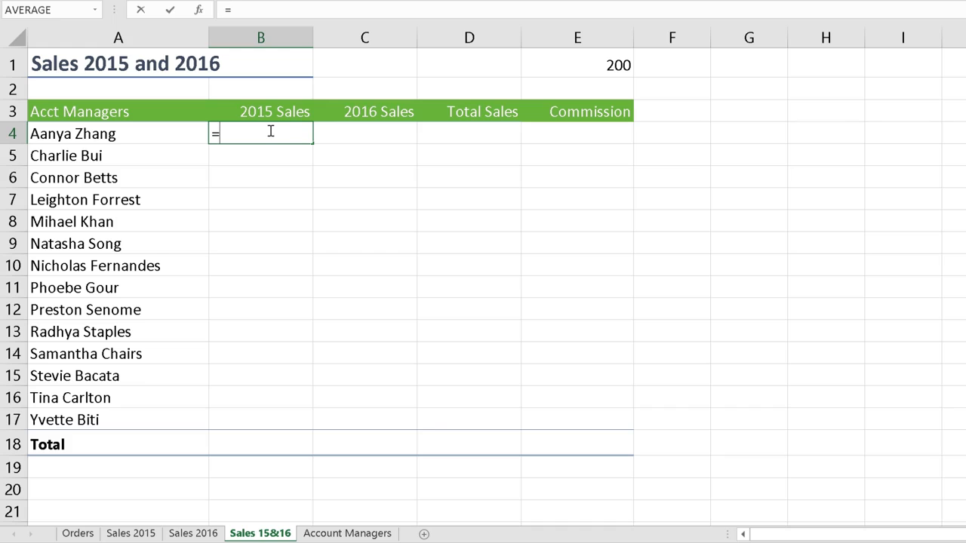
pyautogui.click(555, 67)
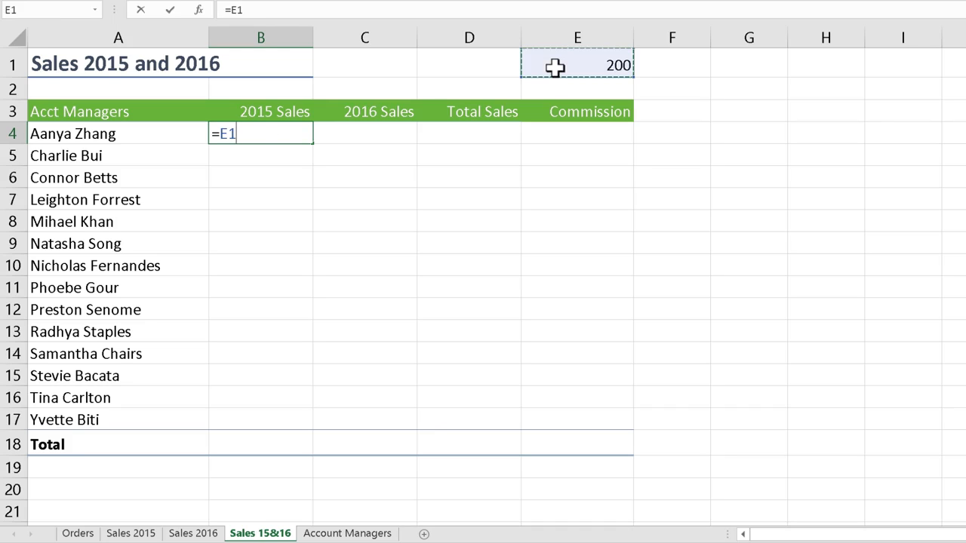
pyautogui.press('Return')
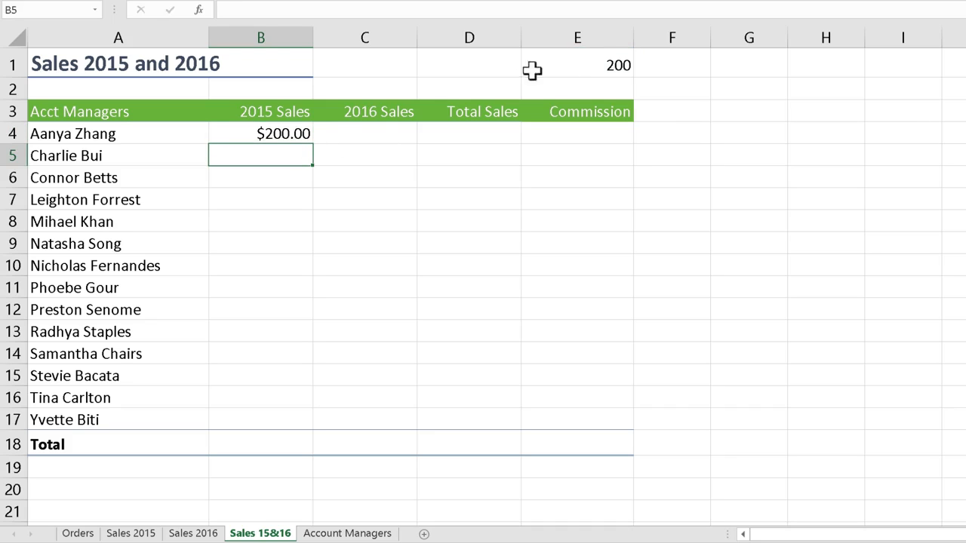
# Change E1 to 600, check the linked B4 formula, then clear E1.
pyautogui.click(599, 70)
pyautogui.write('600')
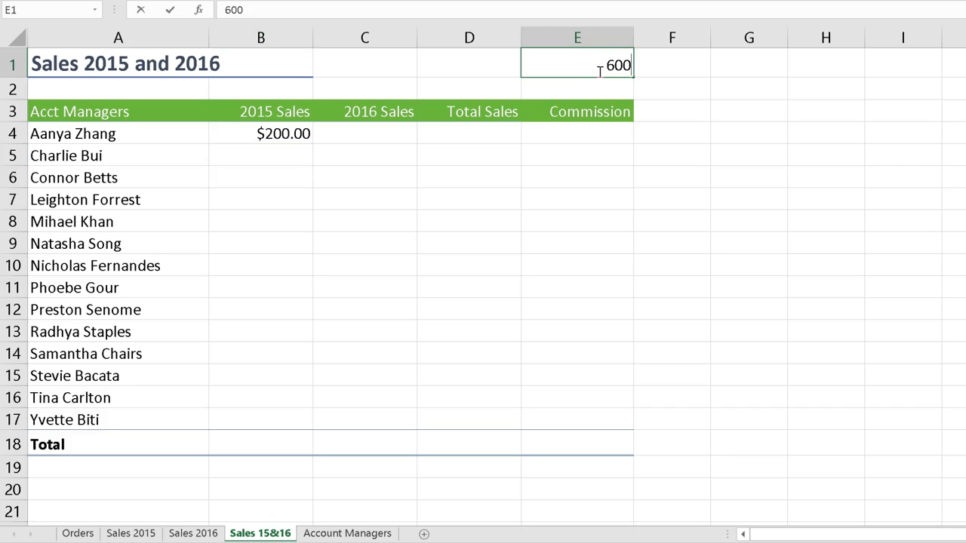
pyautogui.press('Return')
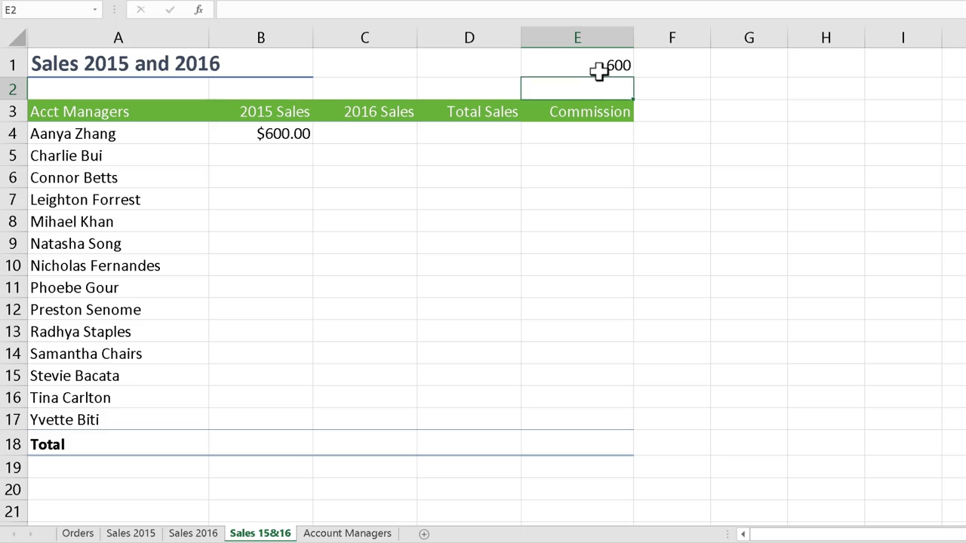
pyautogui.click(302, 133)
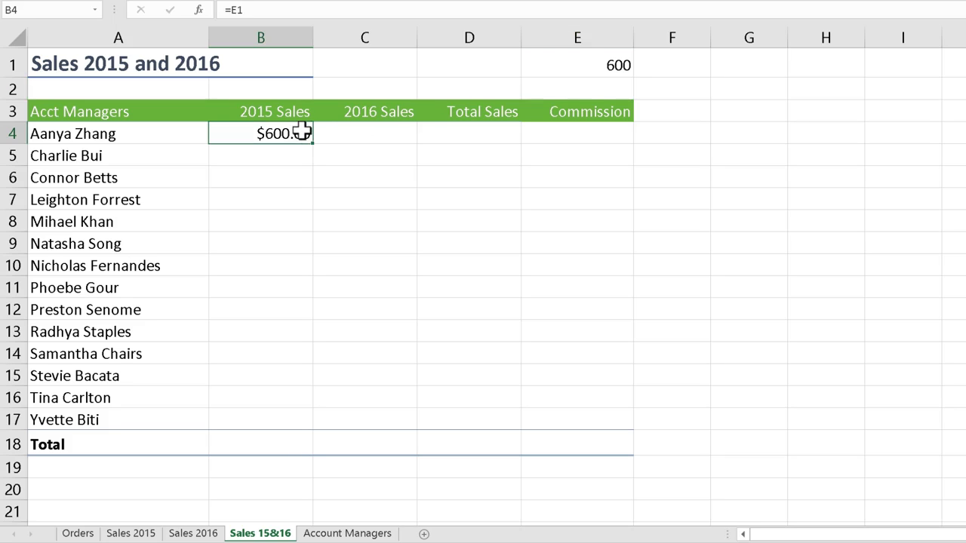
pyautogui.click(571, 71)
pyautogui.press('Delete')
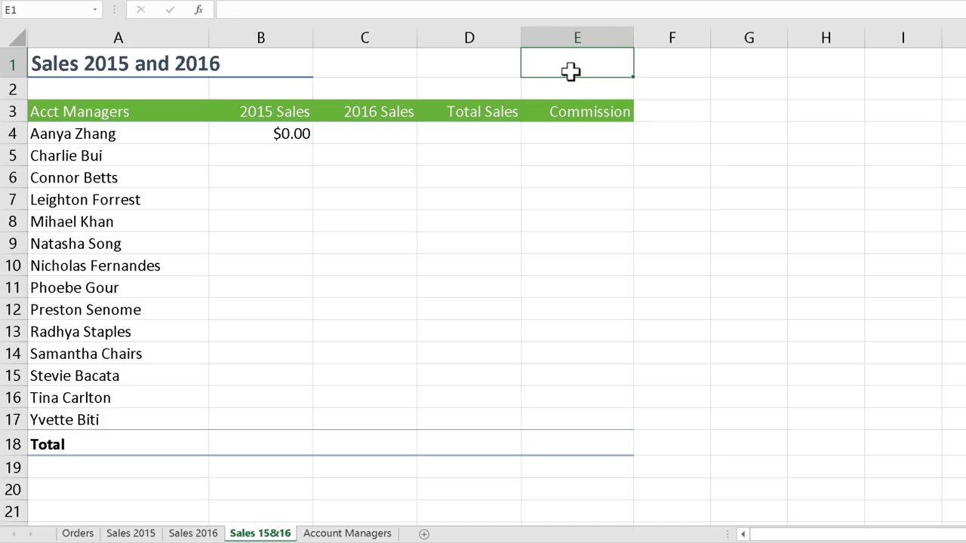
# Link B4 to the first manager's total in F4 of the Sales 2015 sheet with a formula.
pyautogui.click(301, 133)
pyautogui.write('=')
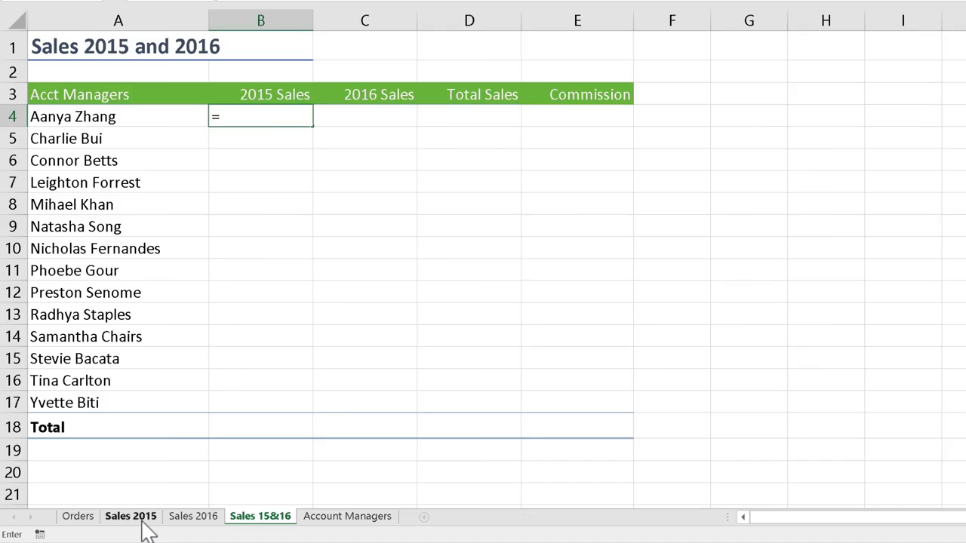
pyautogui.click(142, 523)
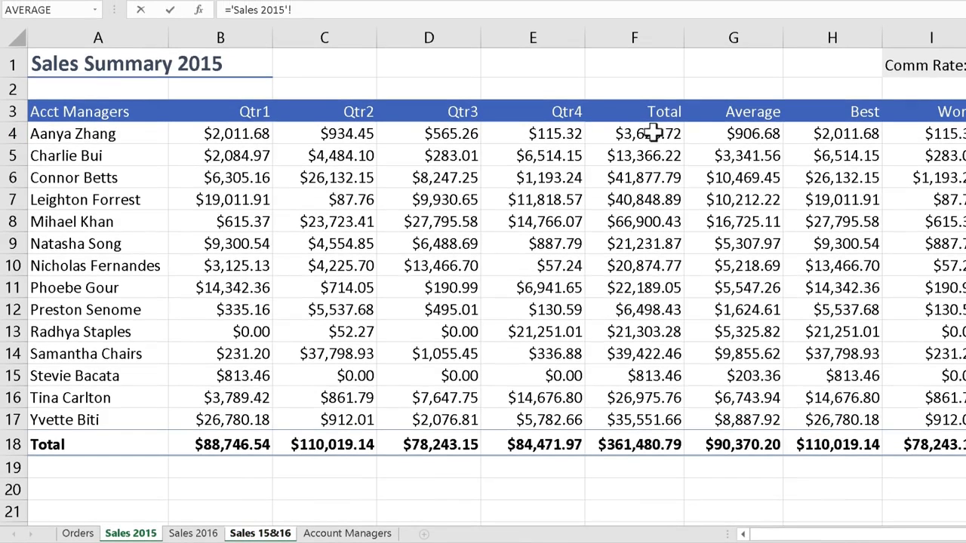
pyautogui.click(653, 133)
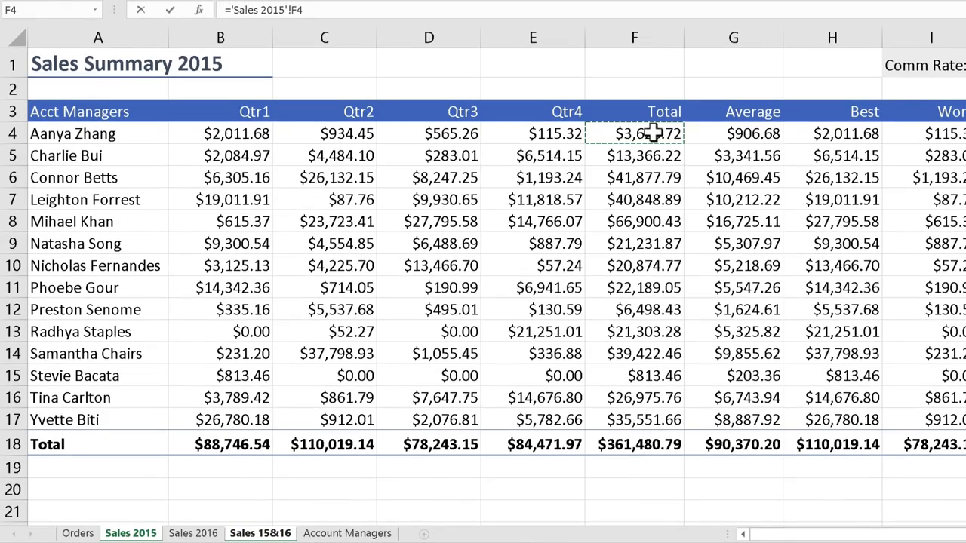
pyautogui.press('Return')
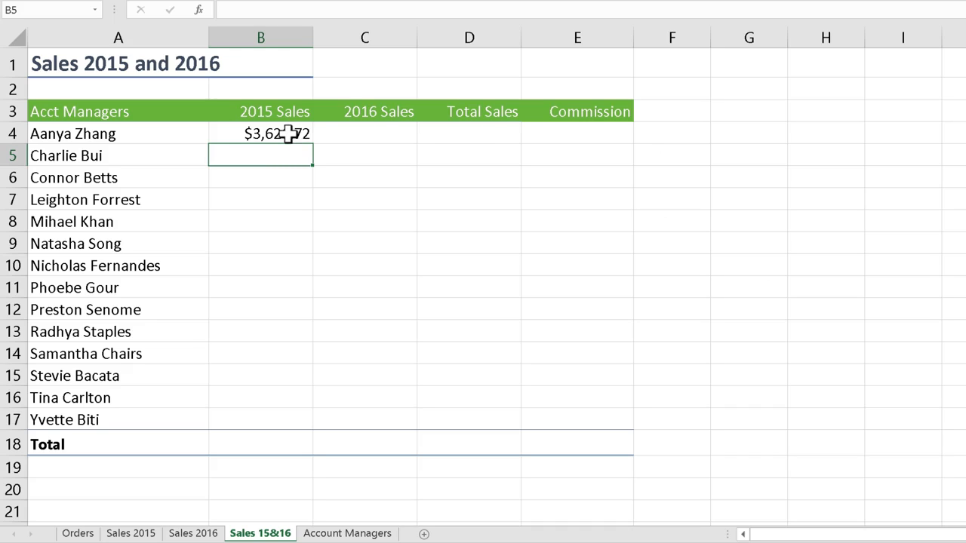
# Link C4 to the first manager's total in F4 of the Sales 2016 sheet with a formula.
pyautogui.click(375, 132)
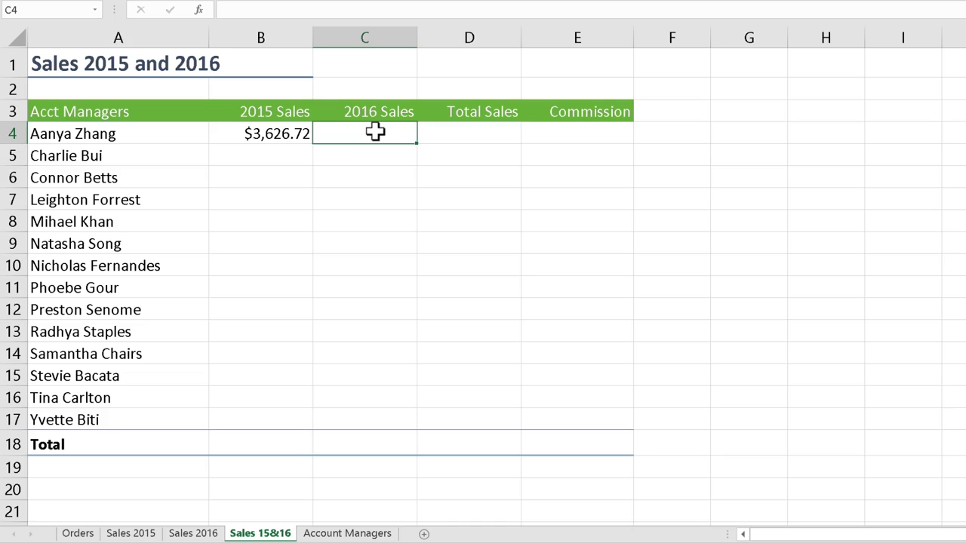
pyautogui.write('=')
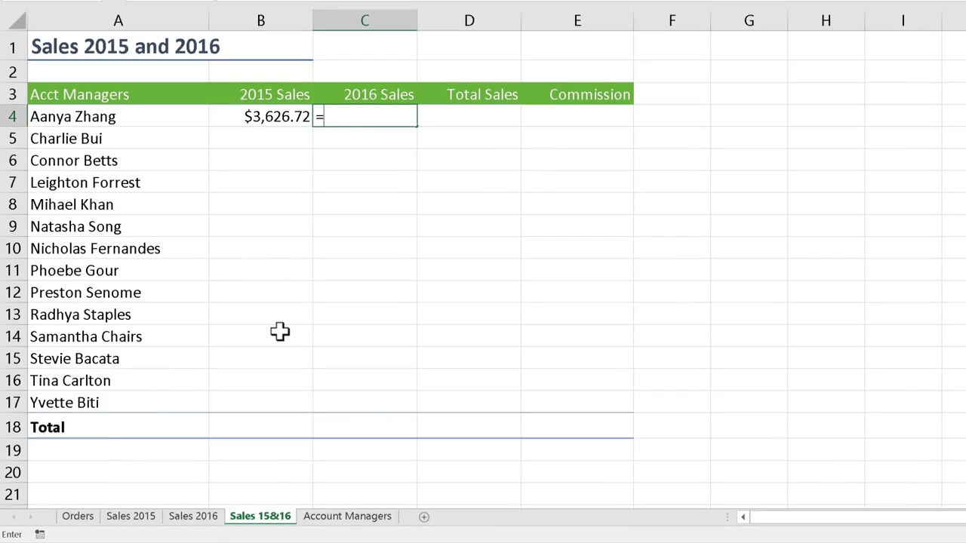
pyautogui.click(200, 520)
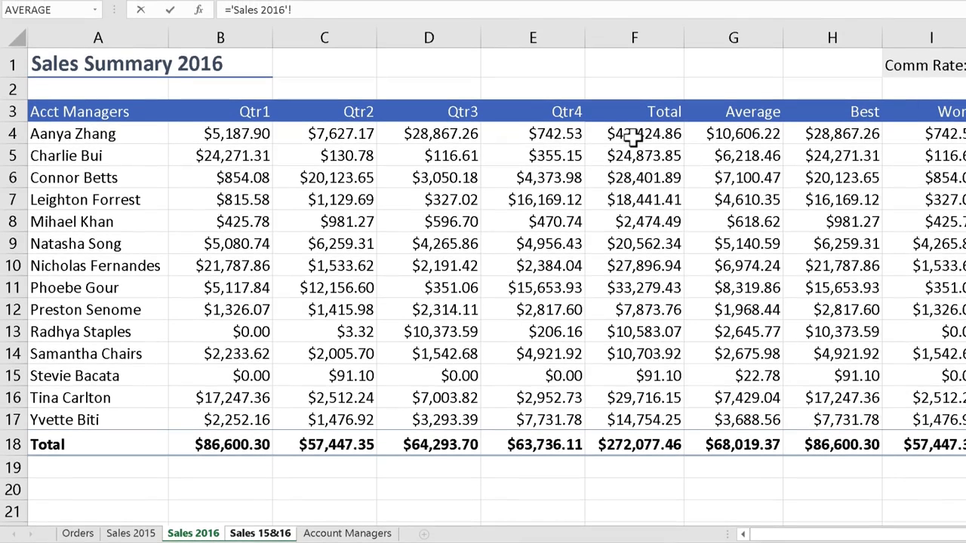
pyautogui.click(632, 136)
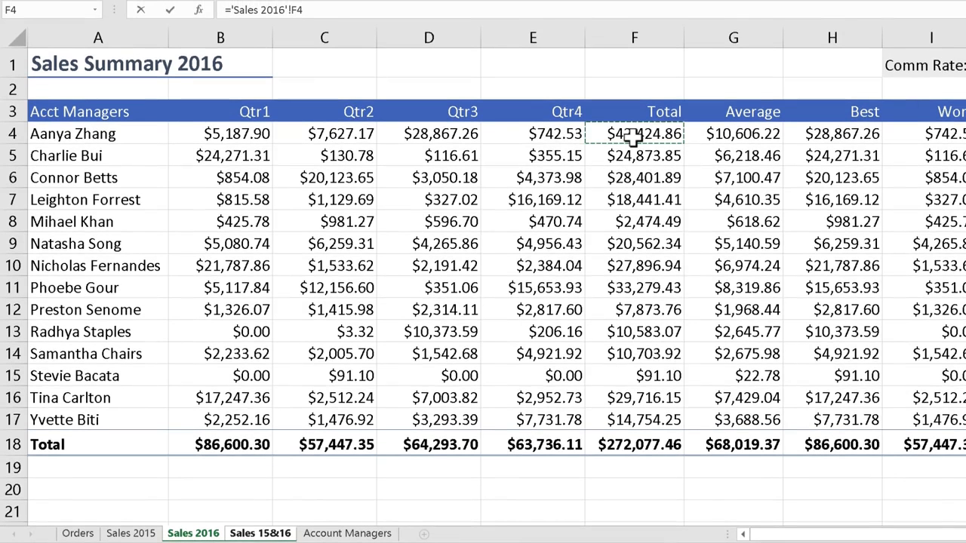
pyautogui.press('Return')
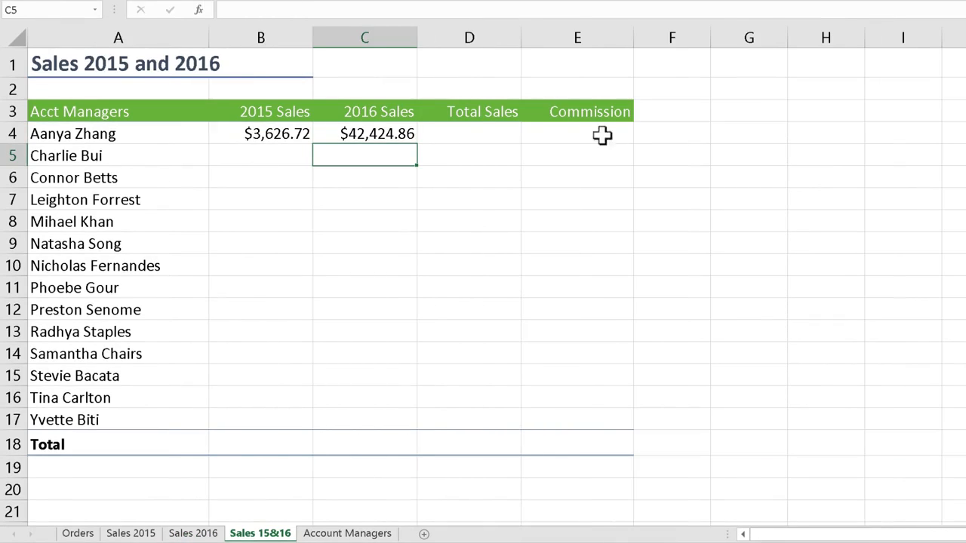
# Calculate the first manager's total sales in D4 by summing B4:C4 with AutoSum.
pyautogui.click(493, 134)
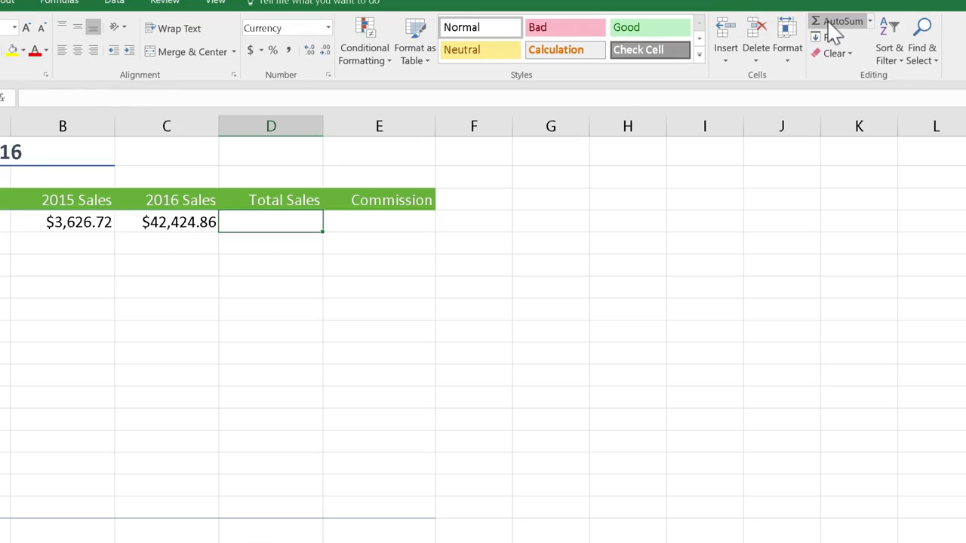
pyautogui.click(832, 32)
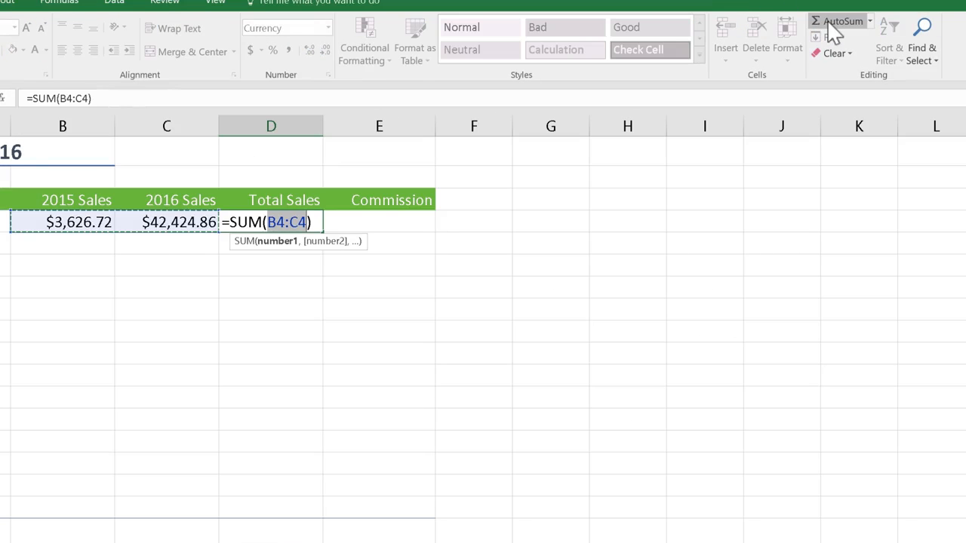
pyautogui.press('Tab')
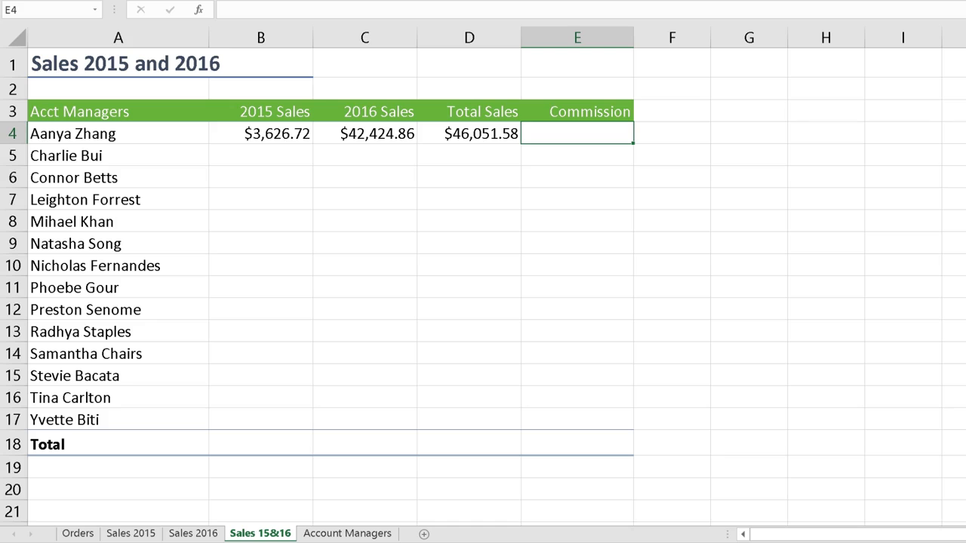
# Enter a formula in E4 adding the commission in J4 of the Sales 2015 sheet to J4 of the Sales 2016 sheet.
pyautogui.write('=')
pyautogui.click(132, 534)
pyautogui.click(965, 122)
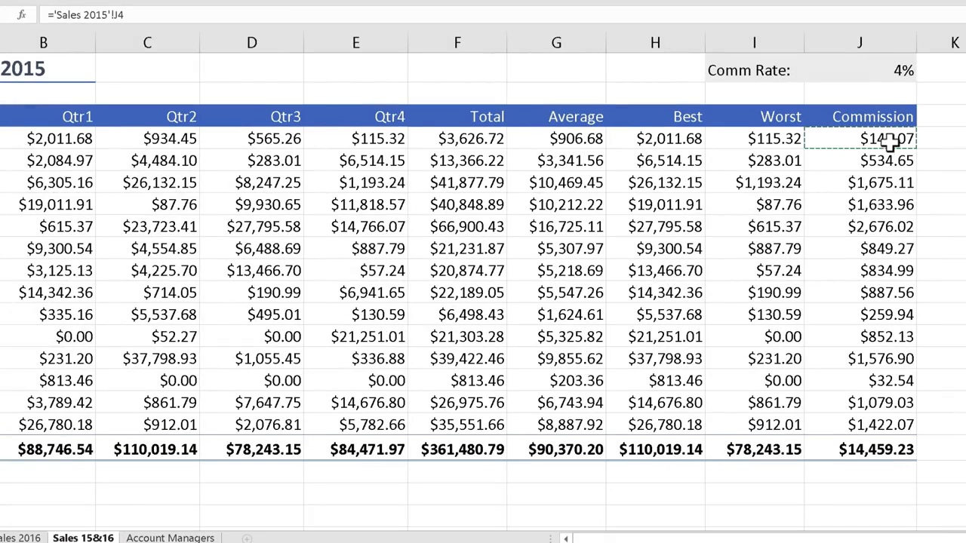
pyautogui.write('+')
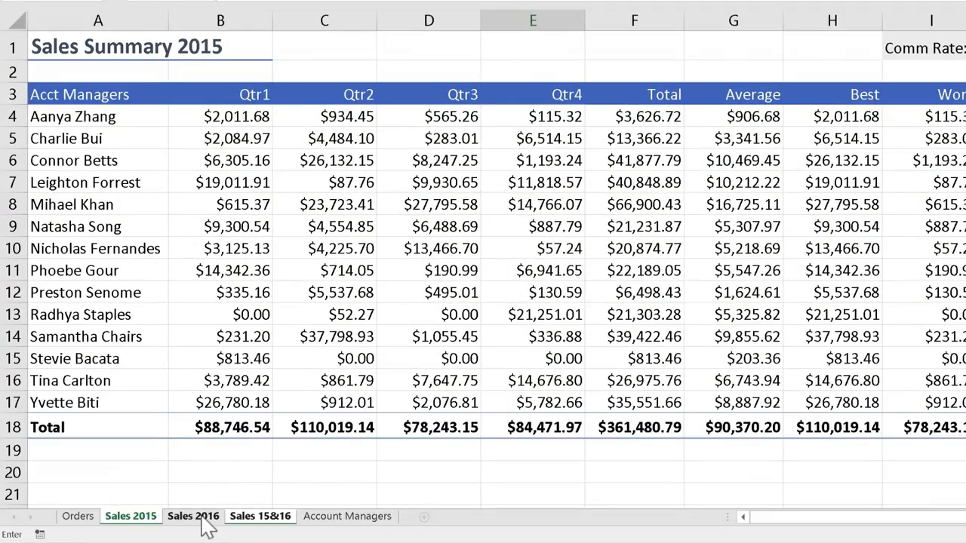
pyautogui.click(194, 516)
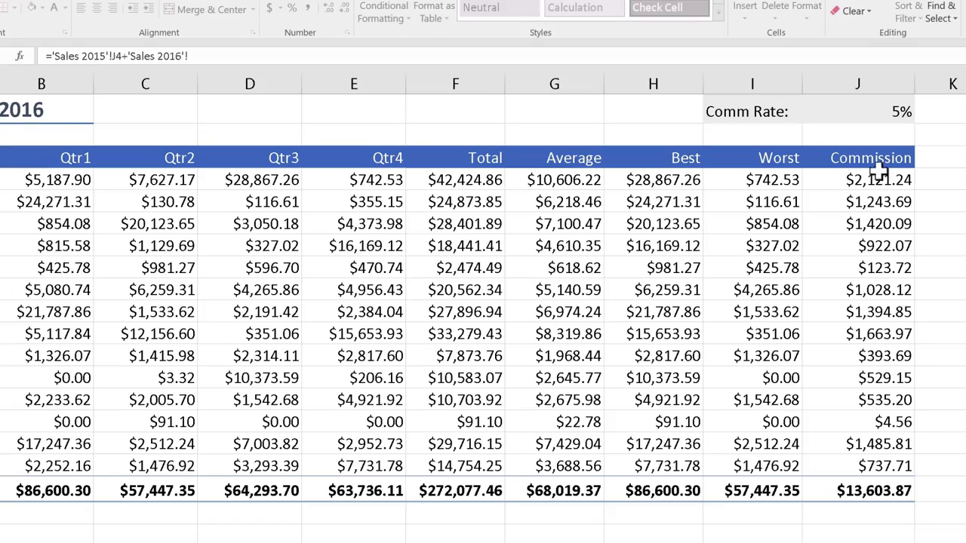
pyautogui.click(876, 179)
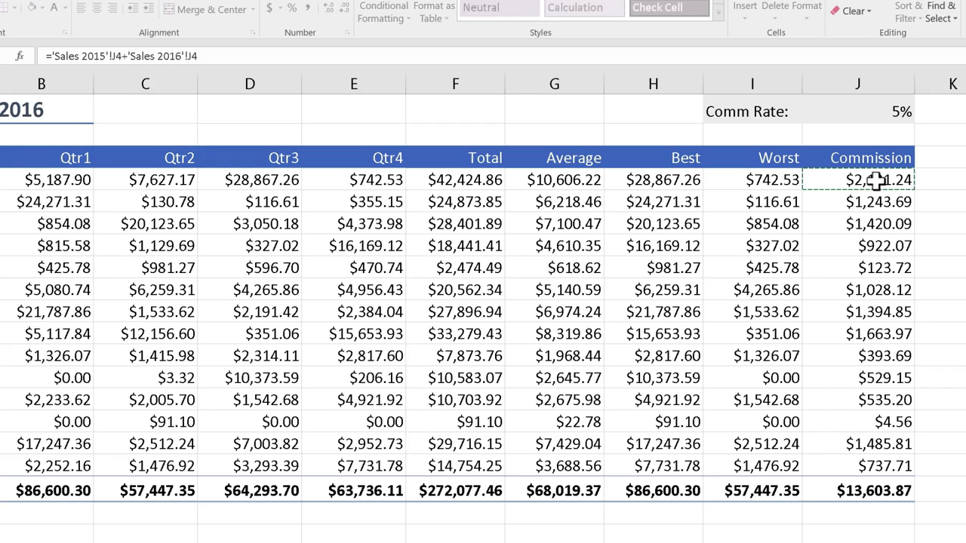
pyautogui.press('Return')
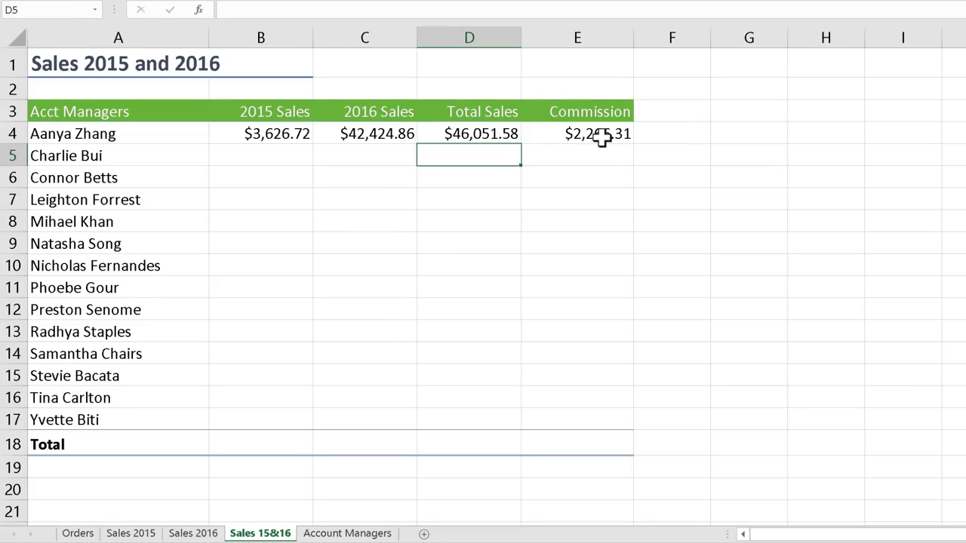
# Copy the B4:E4 formulas down to row 17 for all managers.
pyautogui.click(302, 134)
pyautogui.moveTo(322, 135); pyautogui.dragTo(563, 134)
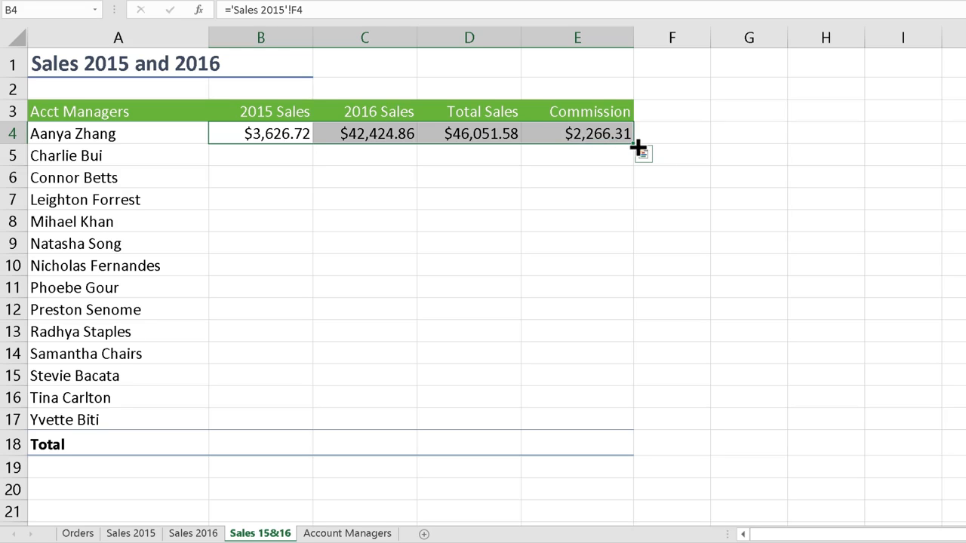
pyautogui.moveTo(638, 149); pyautogui.dragTo(616, 433)
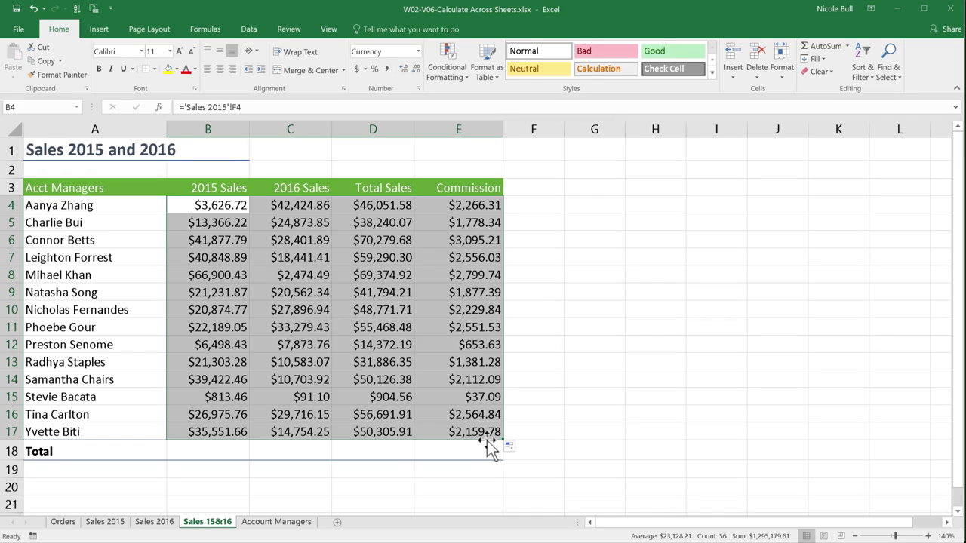
# Add AutoSum totals for columns B through E in the Total row 18.
pyautogui.moveTo(231, 454); pyautogui.dragTo(448, 449)
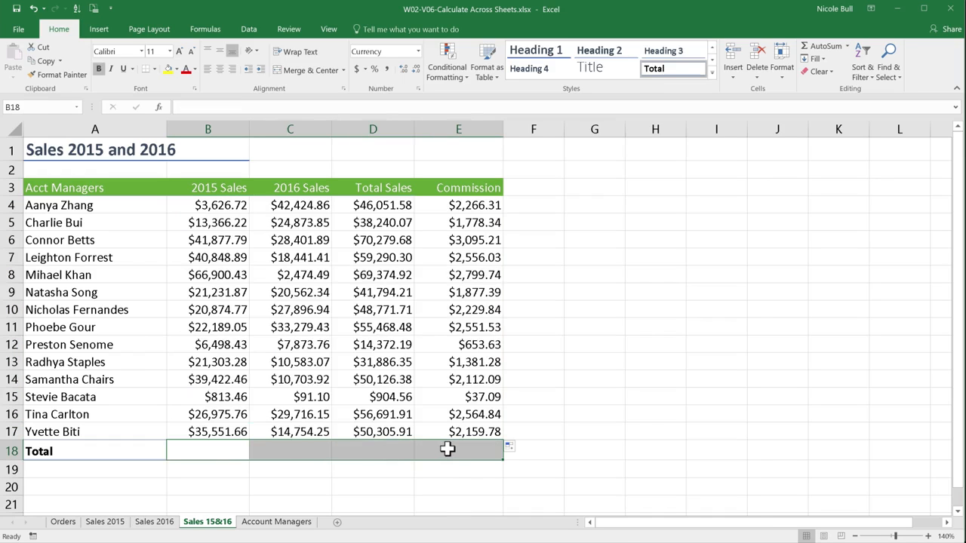
pyautogui.click(827, 47)
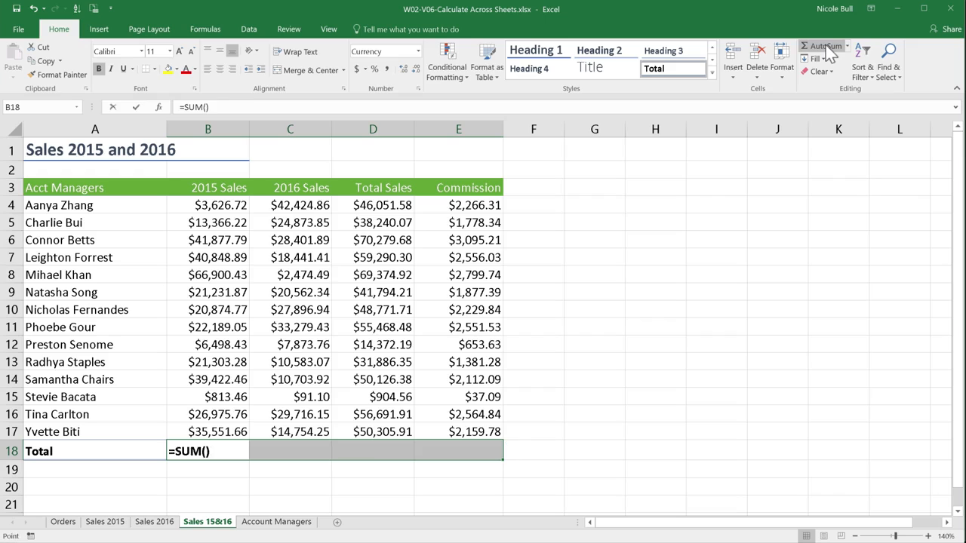